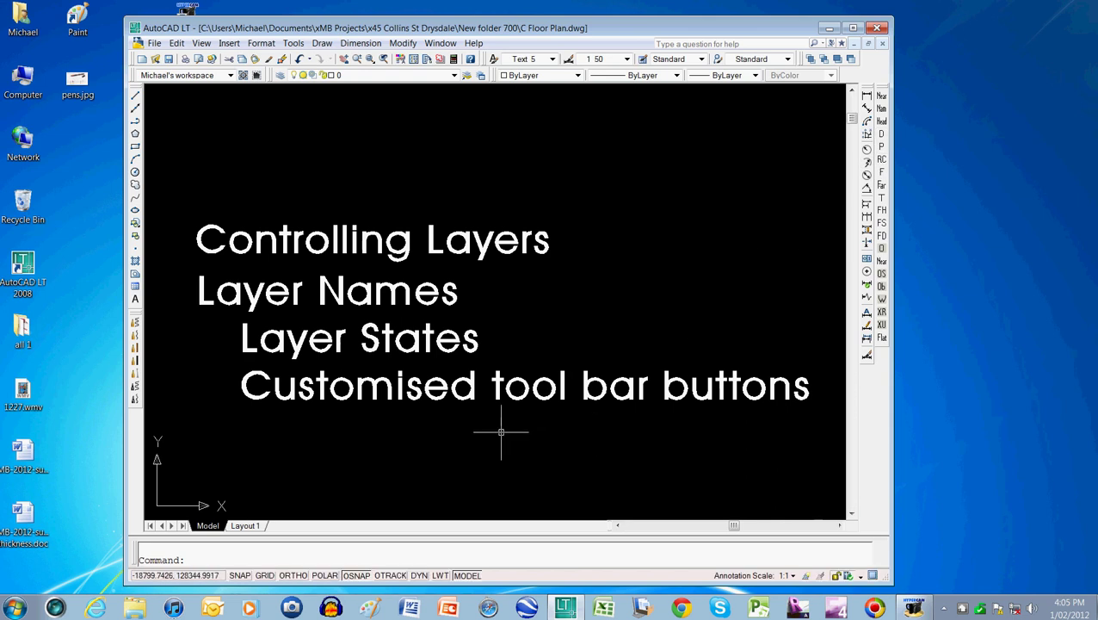
Zoom and pan so the whole church and hall floor plan fills the view.
scroll(495, 432, "down", 3)
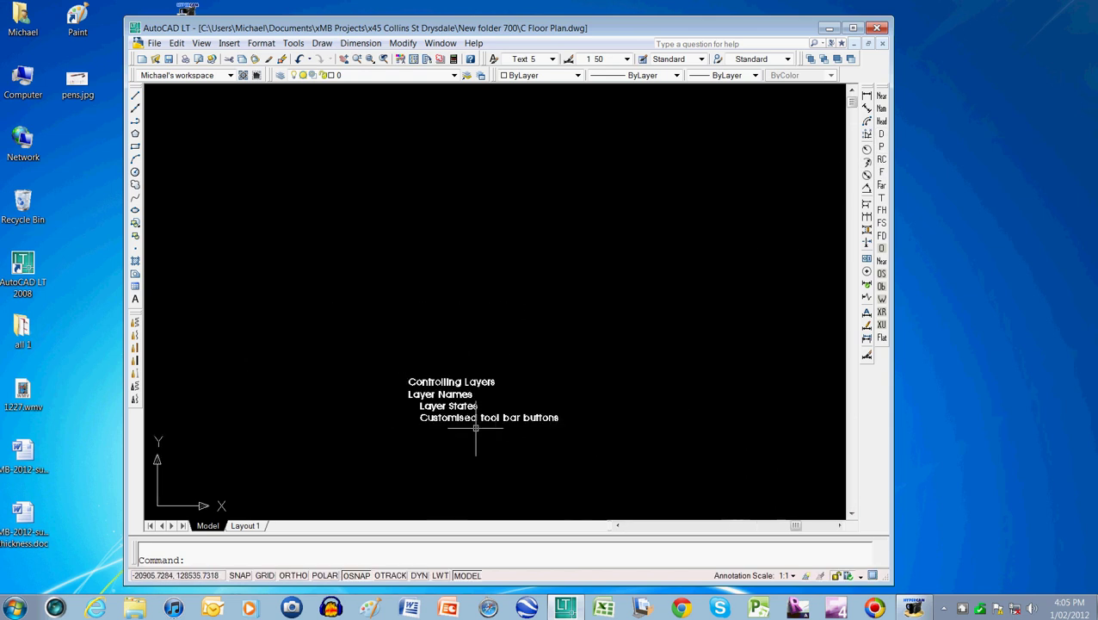
middle_click_drag(505, 446, 443, 200)
scroll(460, 240, "down", 2)
scroll(460, 240, "up", 5)
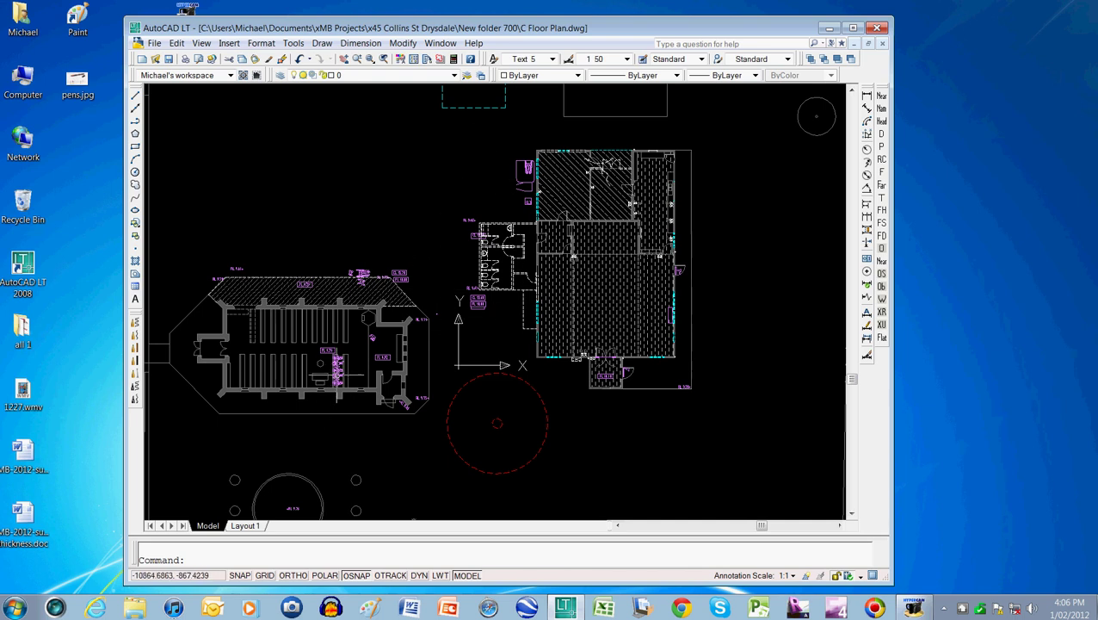
scroll(324, 355, "up", 2)
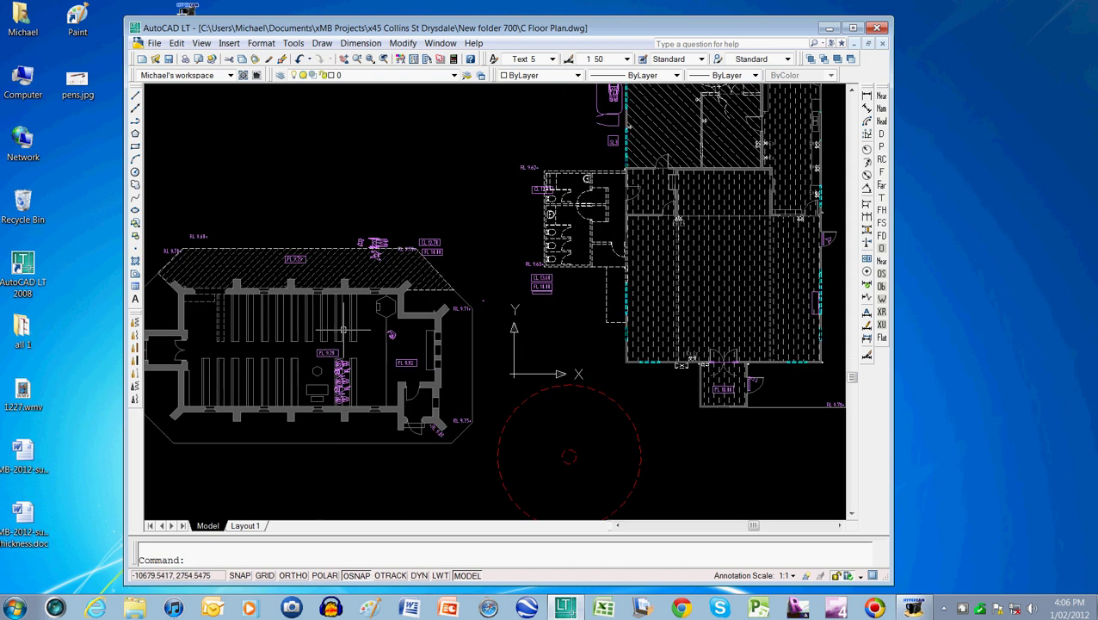
scroll(345, 330, "up", 2)
Check the layers of a church wall, the church floor hatch and a hall wall.
left_click(368, 283)
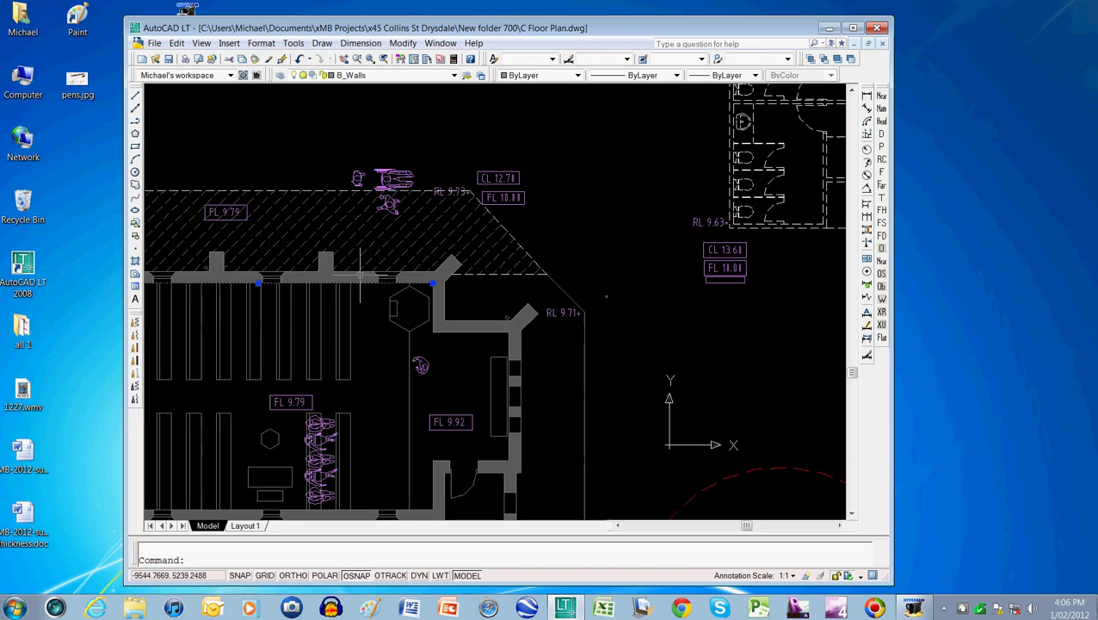
key("Escape")
scroll(366, 291, "down", 2)
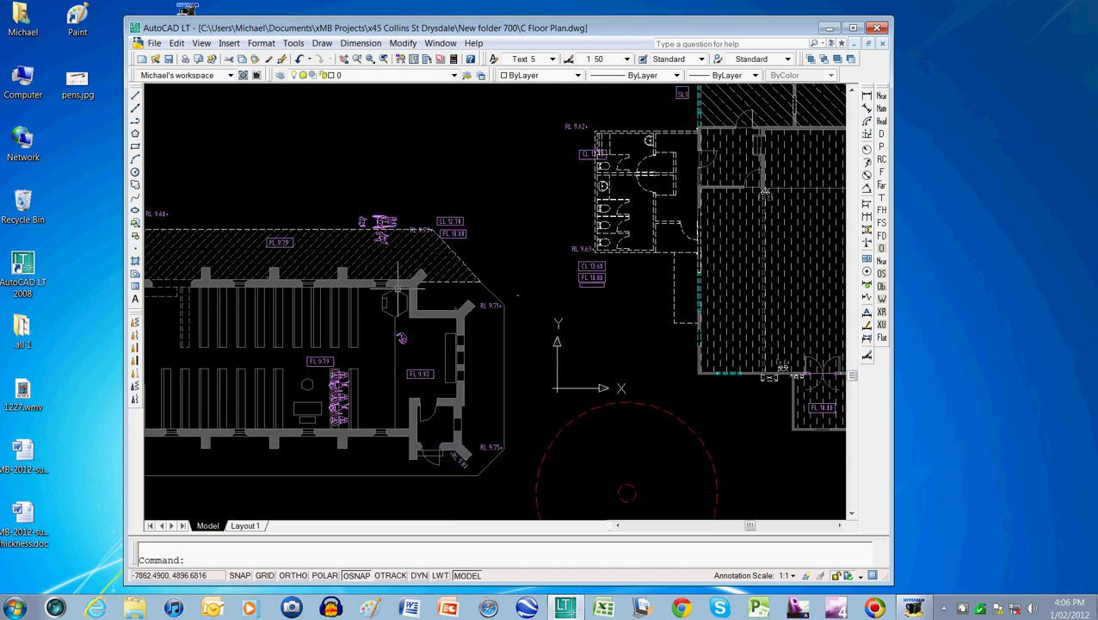
scroll(387, 289, "down", 2)
scroll(400, 284, "up", 2)
left_click(414, 257)
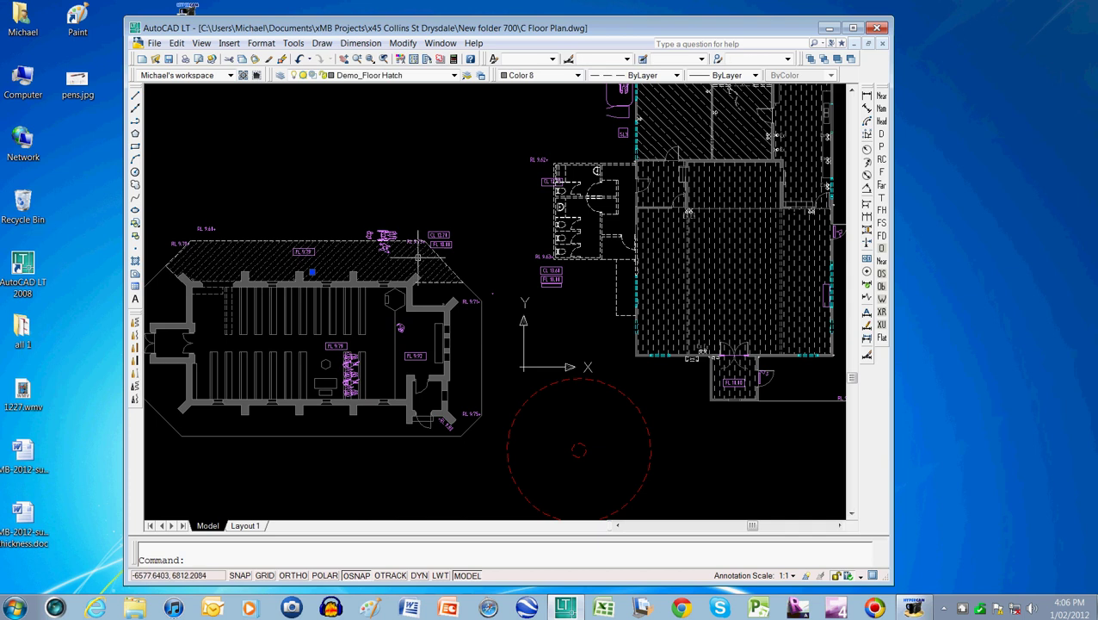
key("Escape")
scroll(582, 249, "down", 2)
left_click(590, 244)
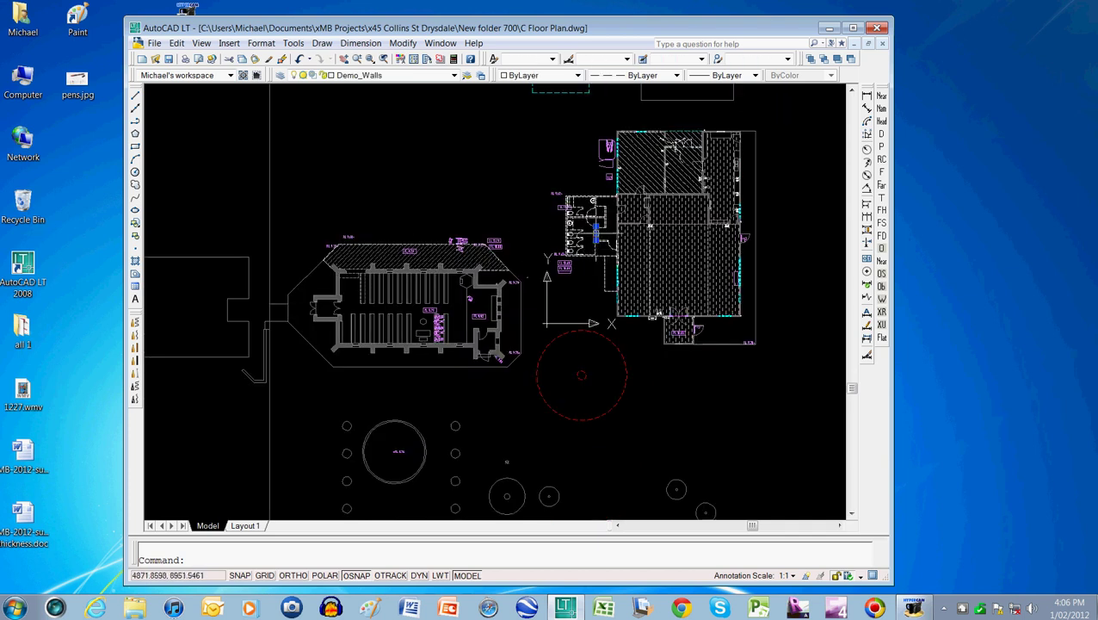
key("Escape")
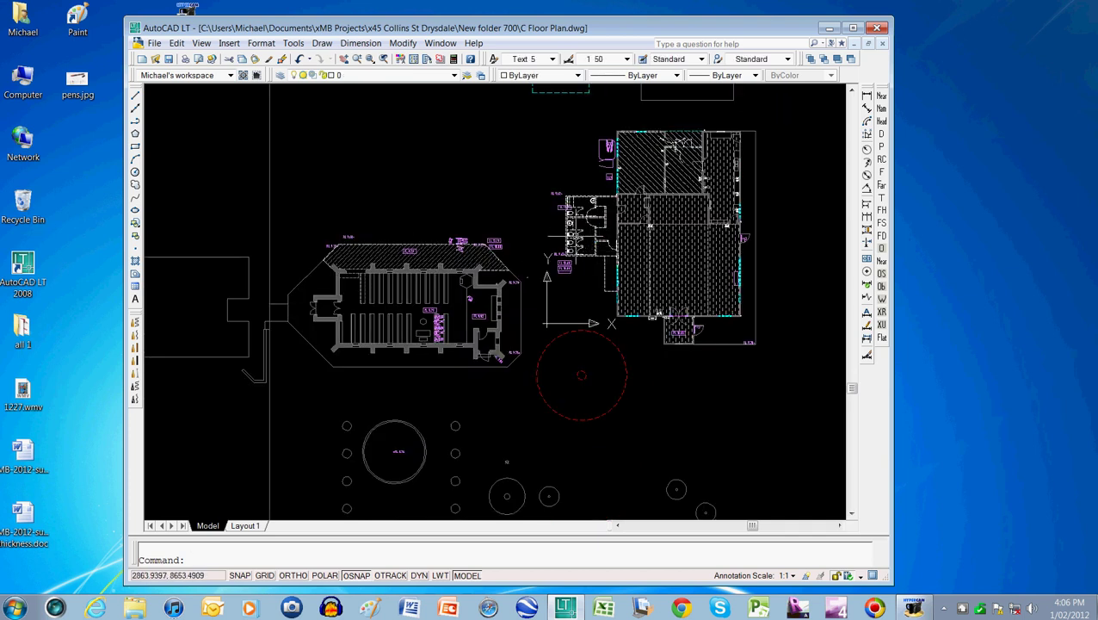
Restore the dimensions, RC ceiling-and-electrical, then D hatched floor plan layer states.
left_click(880, 147)
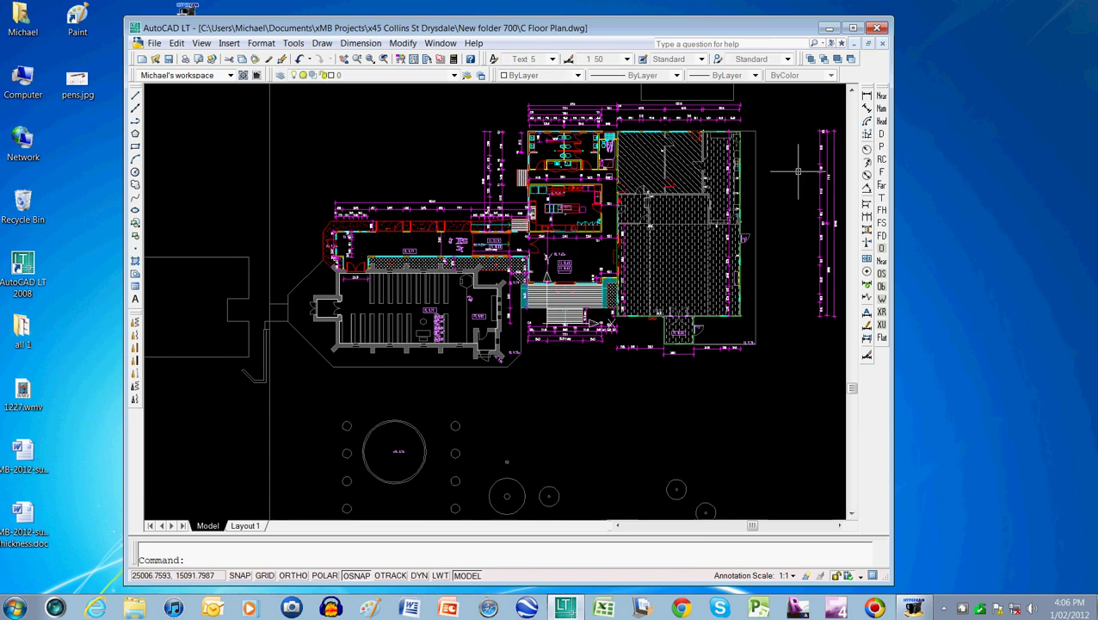
middle_click_drag(534, 262, 517, 281)
scroll(516, 280, "up", 2)
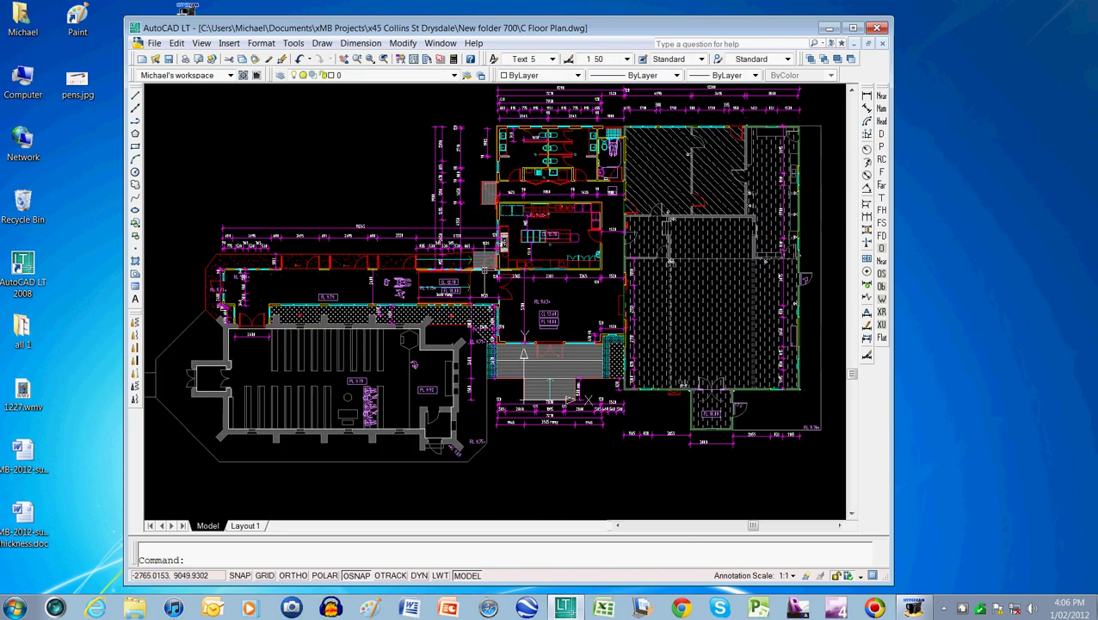
left_click(881, 163)
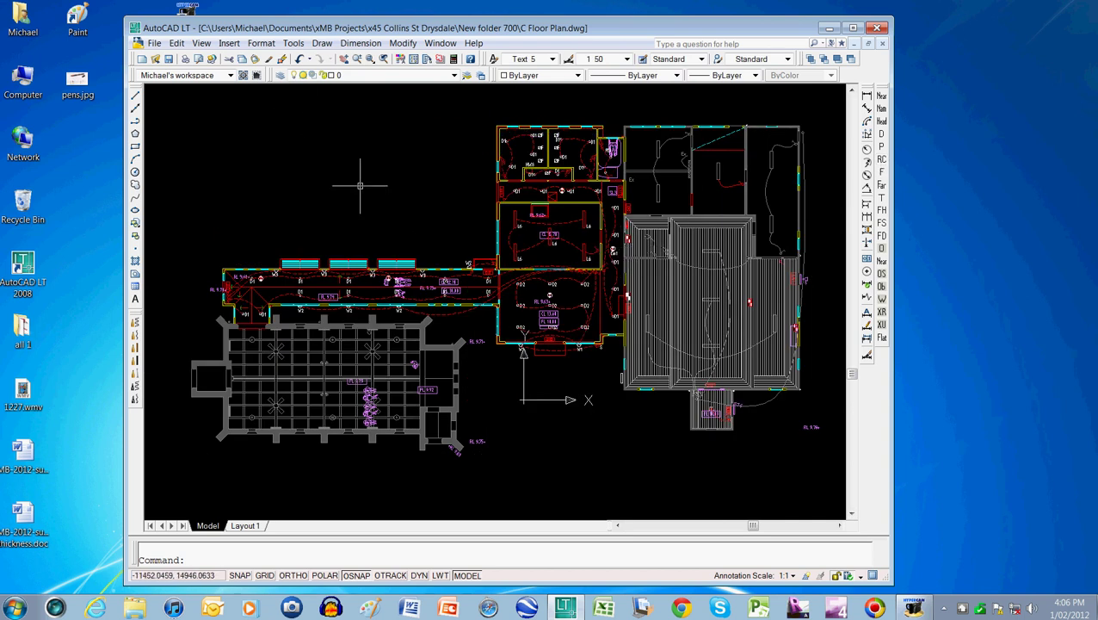
left_click(880, 135)
In Layer Properties Manager, review A Areas–A Walls, B Doors, Demo Floor, Defpoints and 0.
left_click(281, 76)
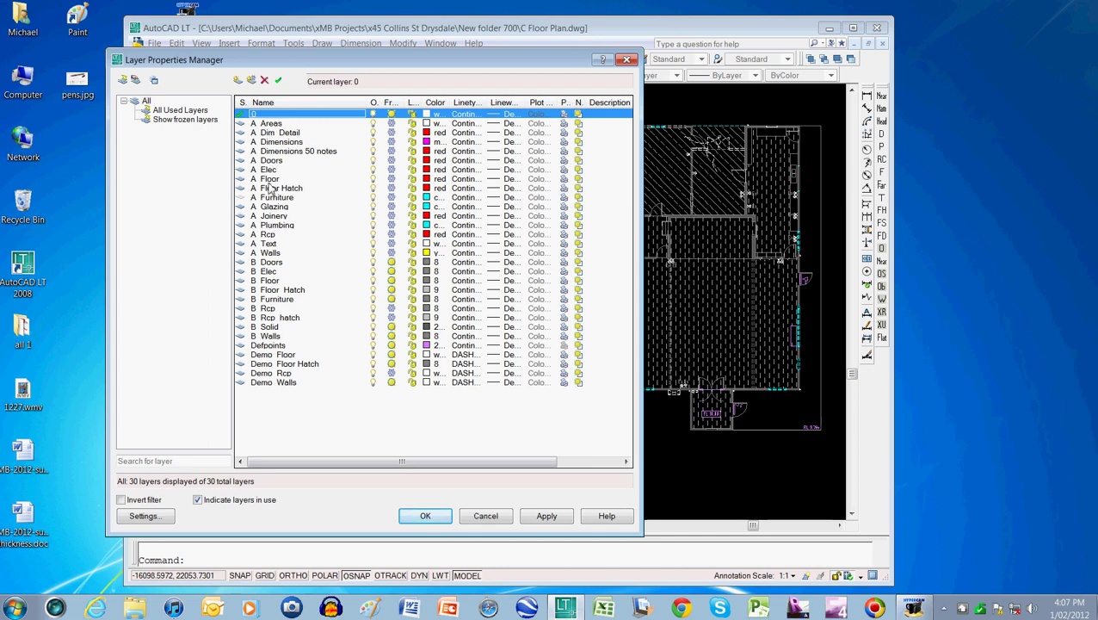
left_click(274, 125)
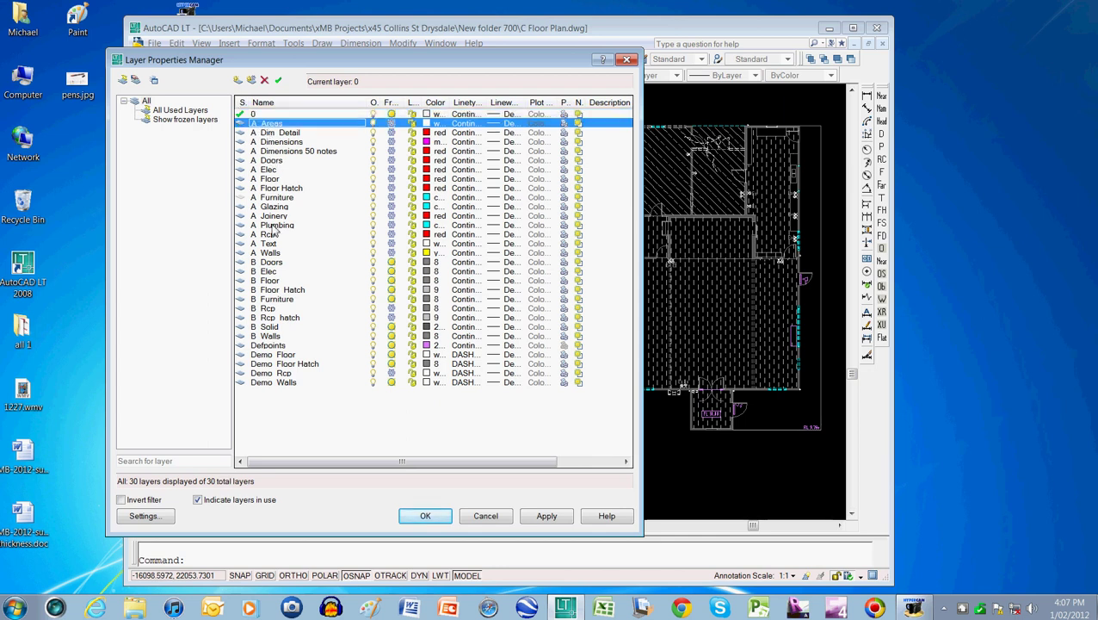
left_click(269, 252, "shift")
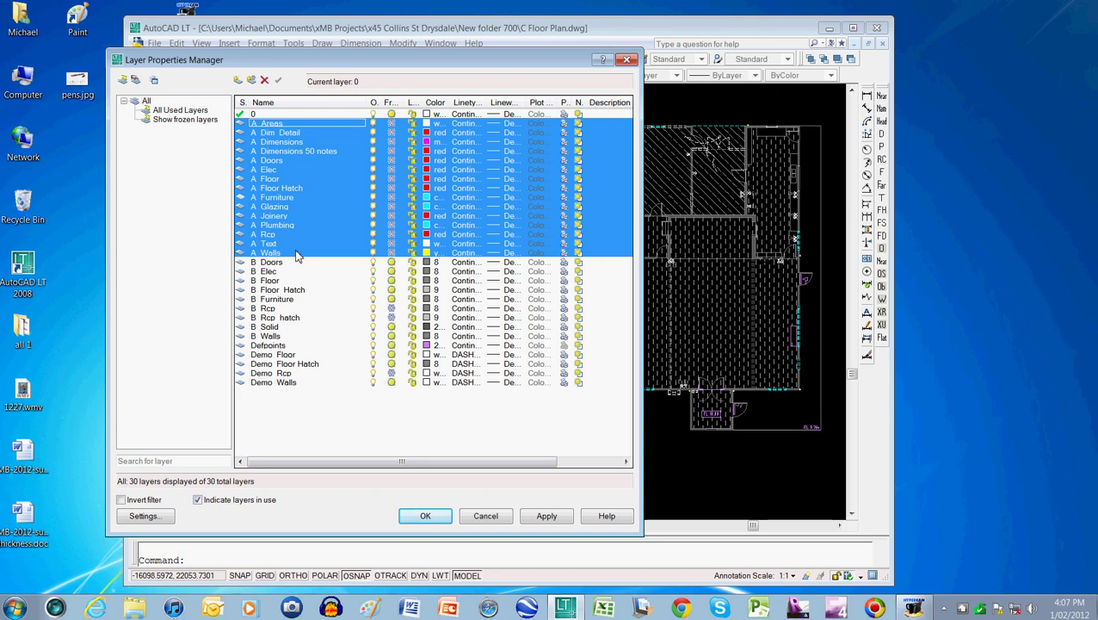
left_click(298, 255)
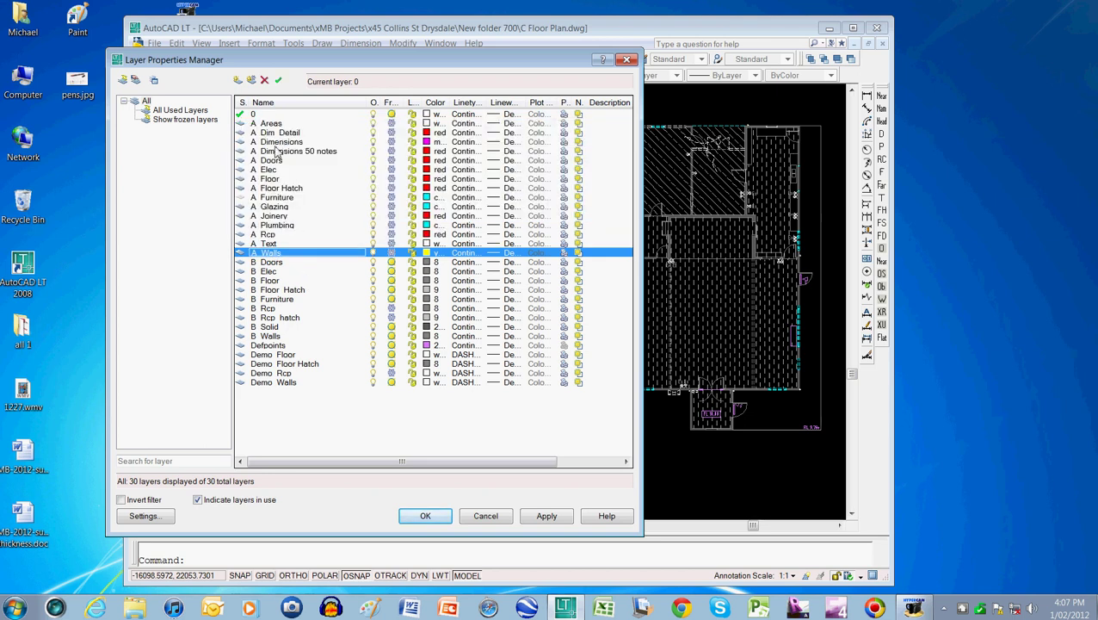
left_click(272, 262)
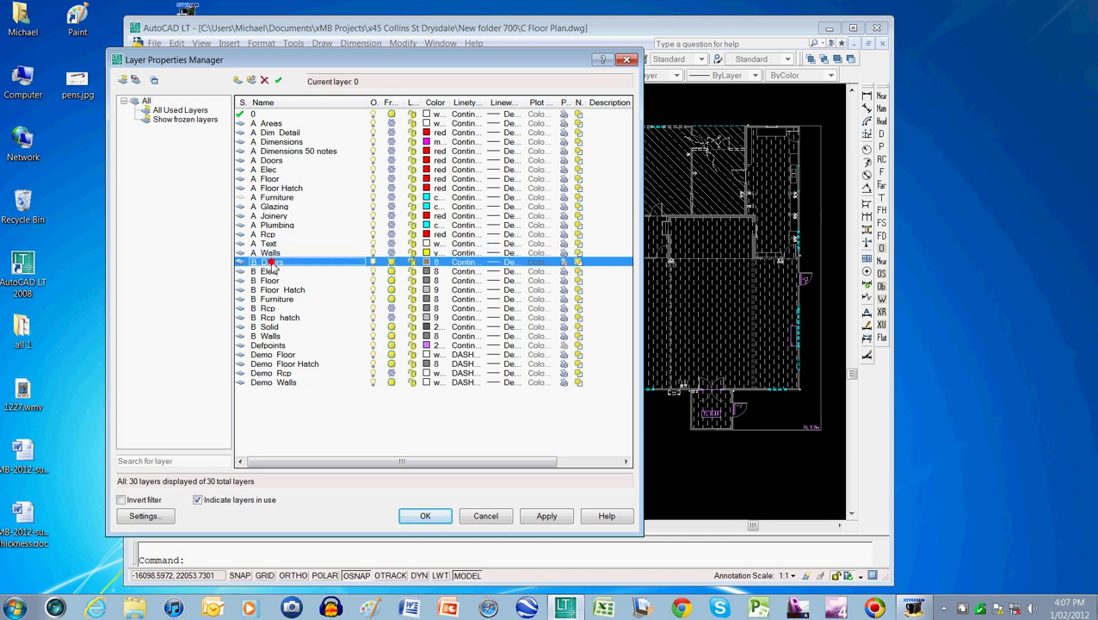
left_click(262, 355)
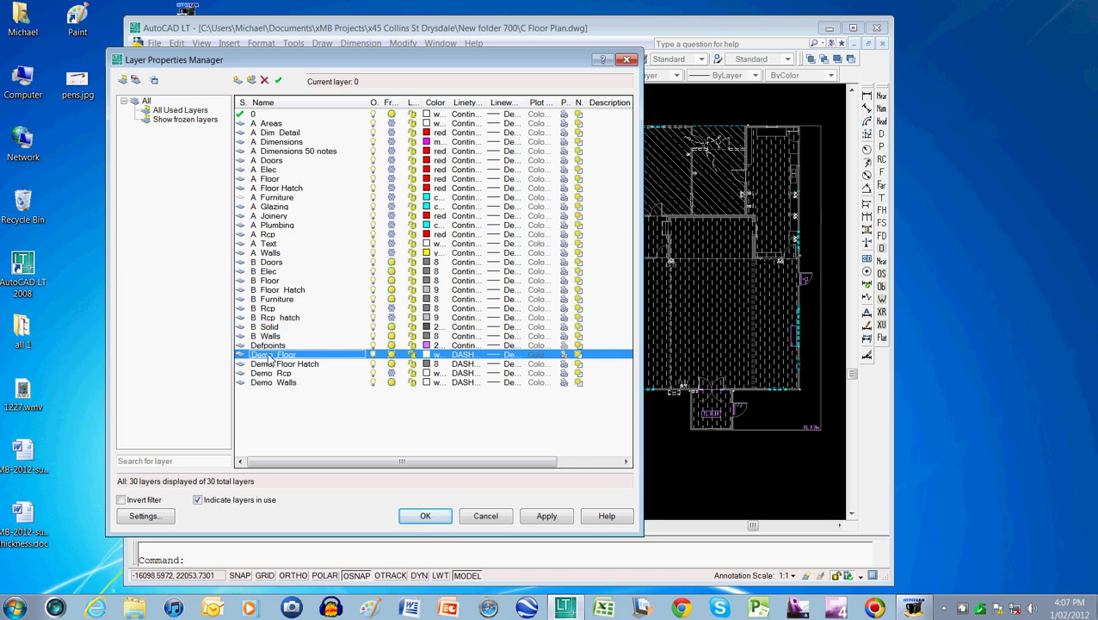
left_click(267, 346)
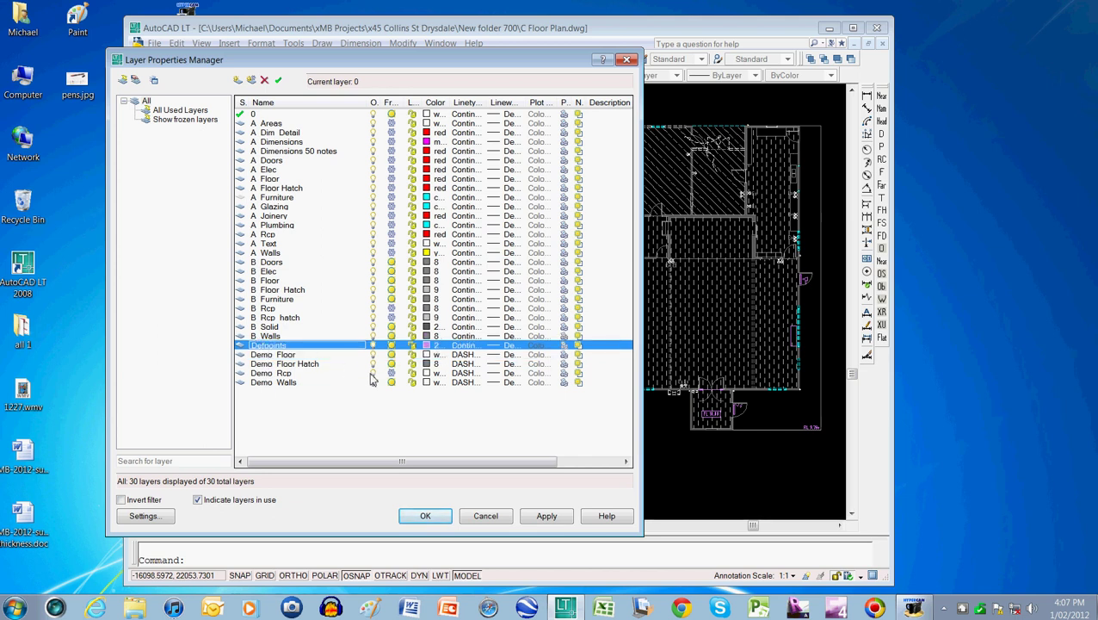
left_click(293, 114)
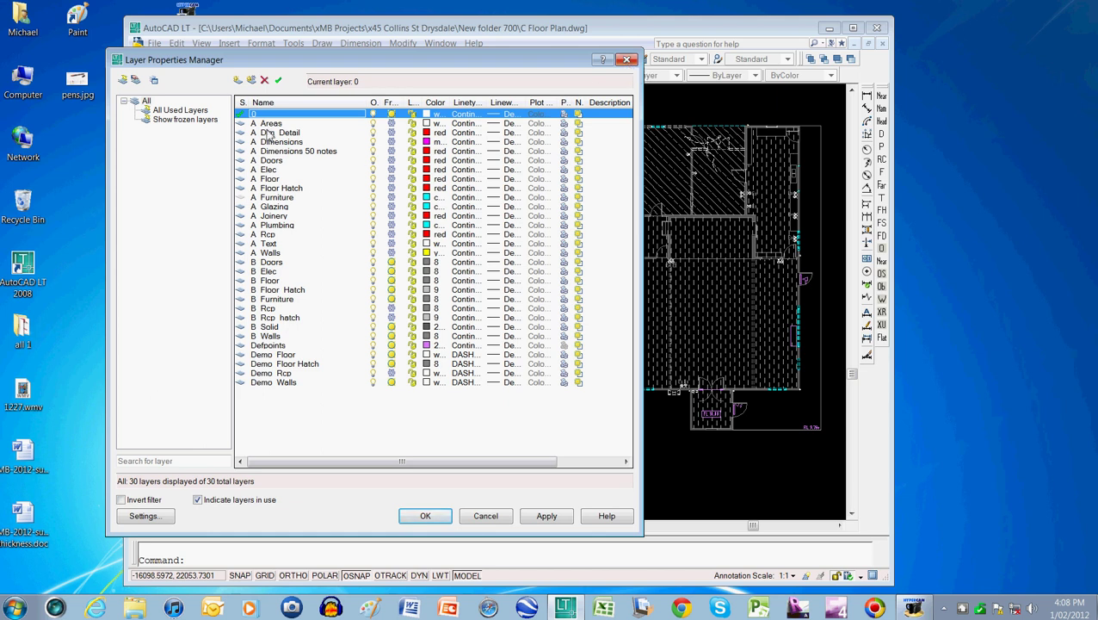
Close Layer Properties Manager and browse the Layer Control list, keeping layer 0 current.
left_click(626, 59)
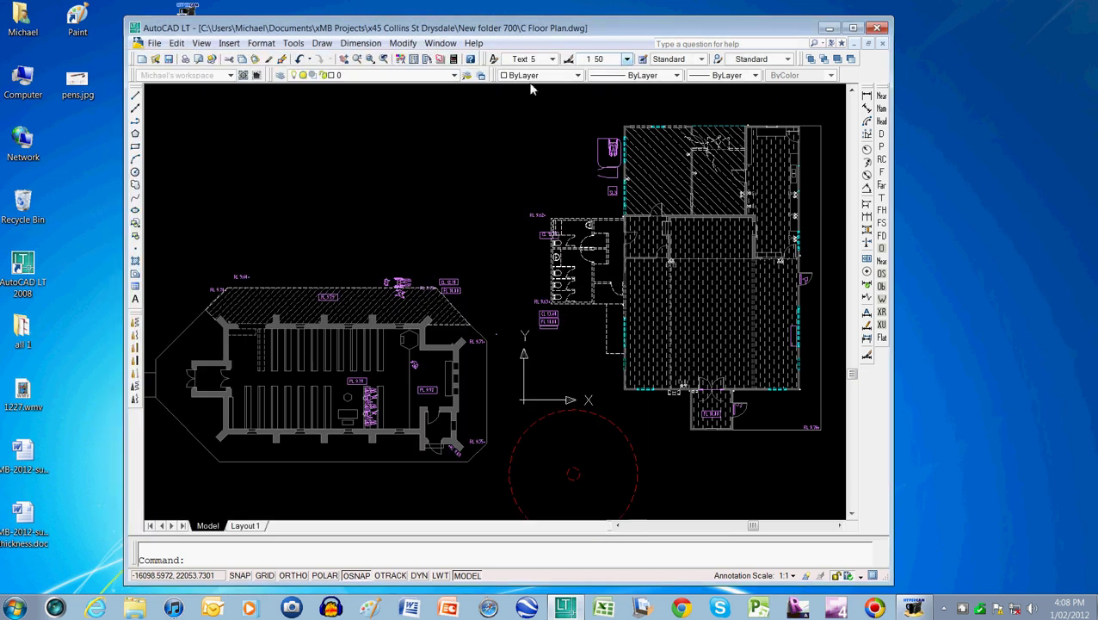
left_click(376, 75)
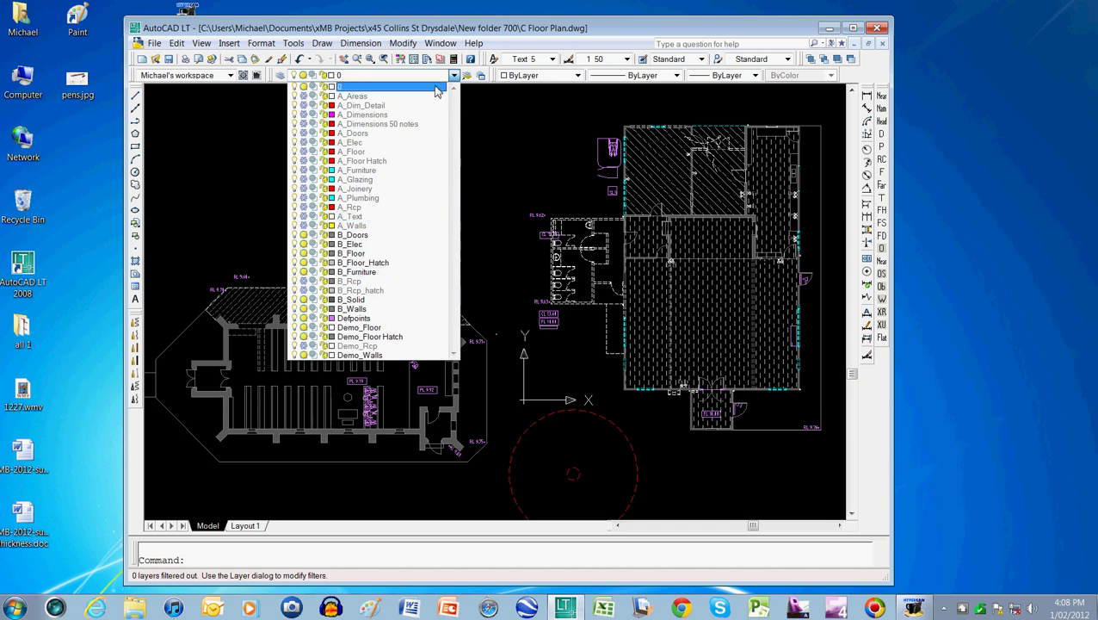
left_click(280, 79)
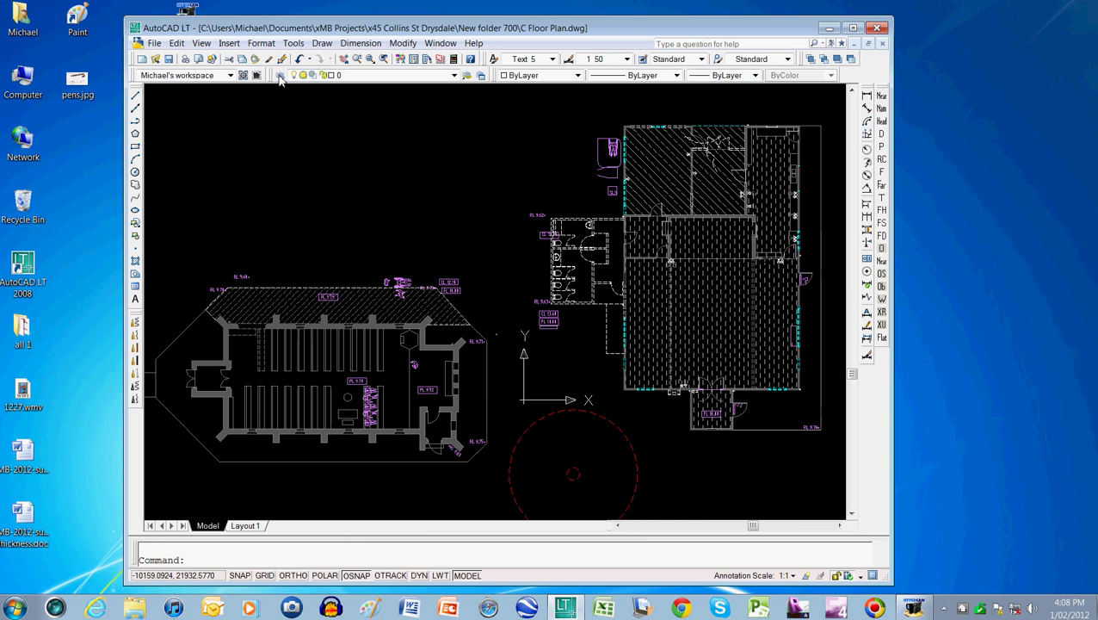
left_click(280, 75)
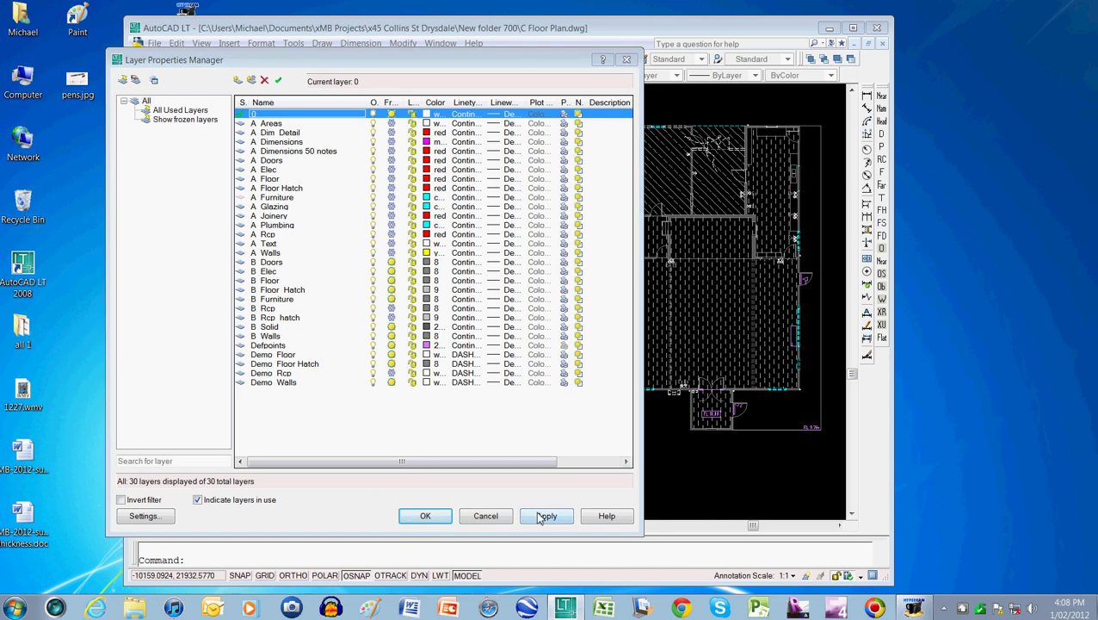
left_click(544, 516)
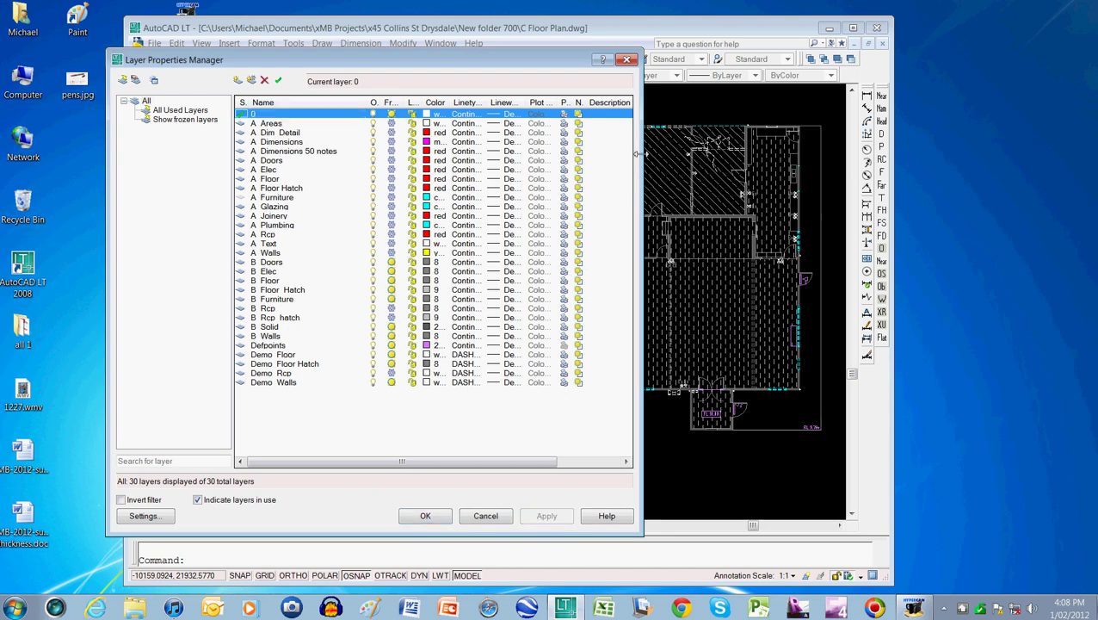
left_click(628, 60)
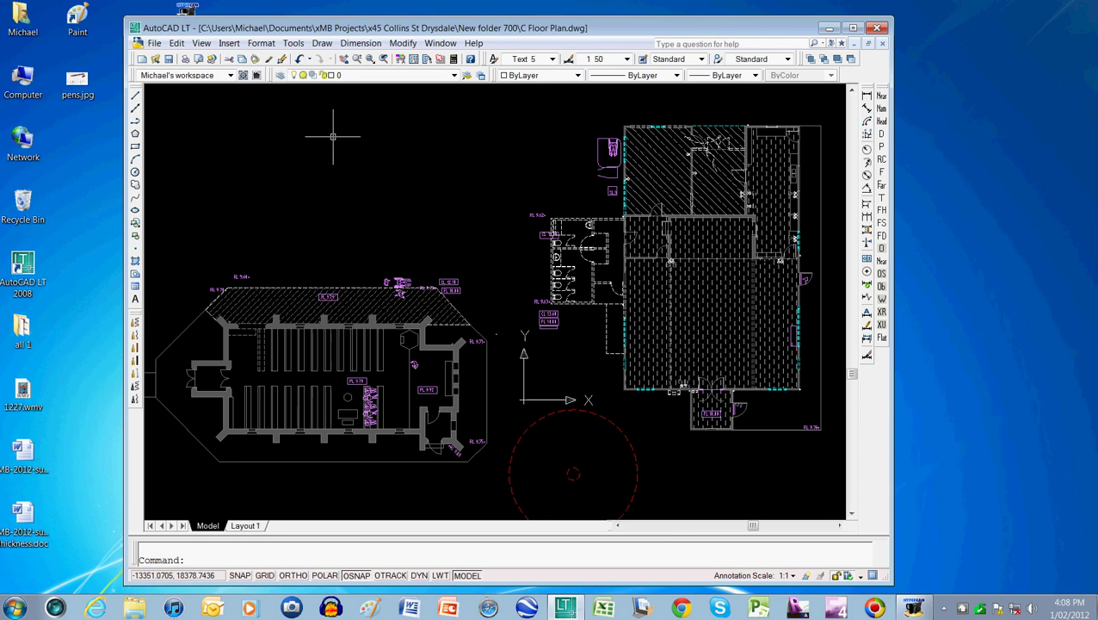
Freeze B Doors, B Elec, B Floor, B Floor Hatch, B Furniture, then thaw A Dim Detail–B Furniture.
left_click(280, 76)
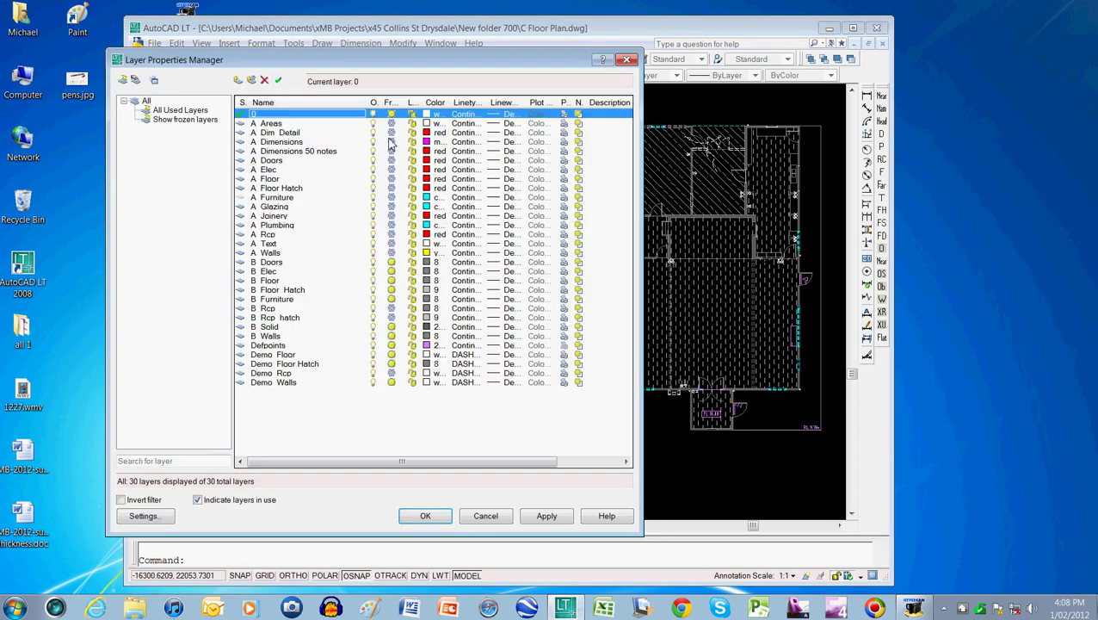
left_click(391, 262)
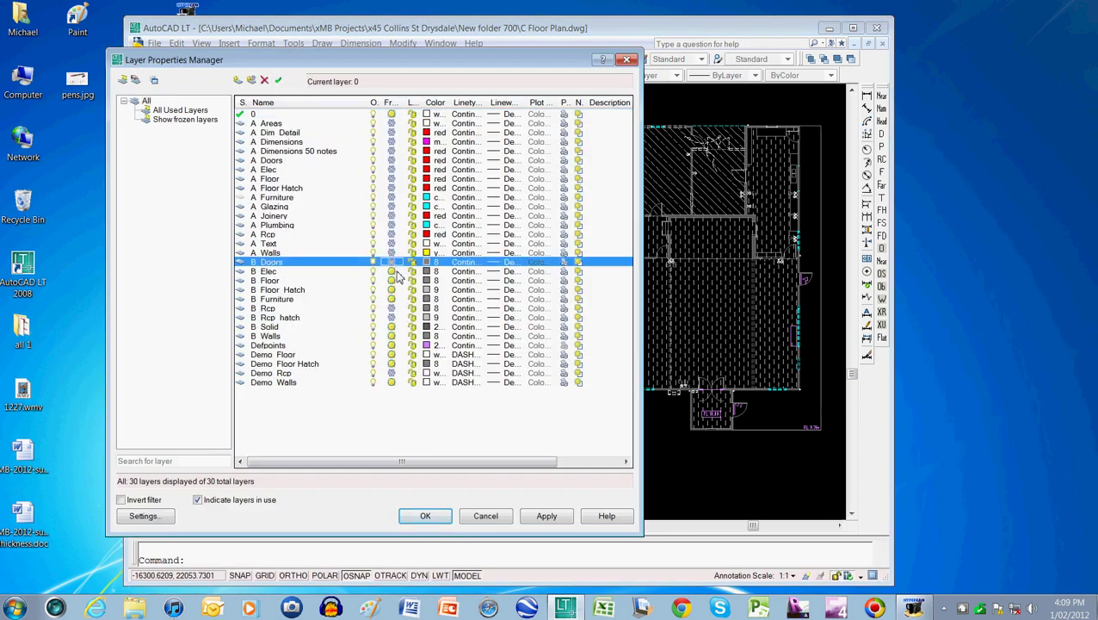
left_click(392, 271)
left_click(392, 281)
left_click(391, 290)
left_click(392, 298)
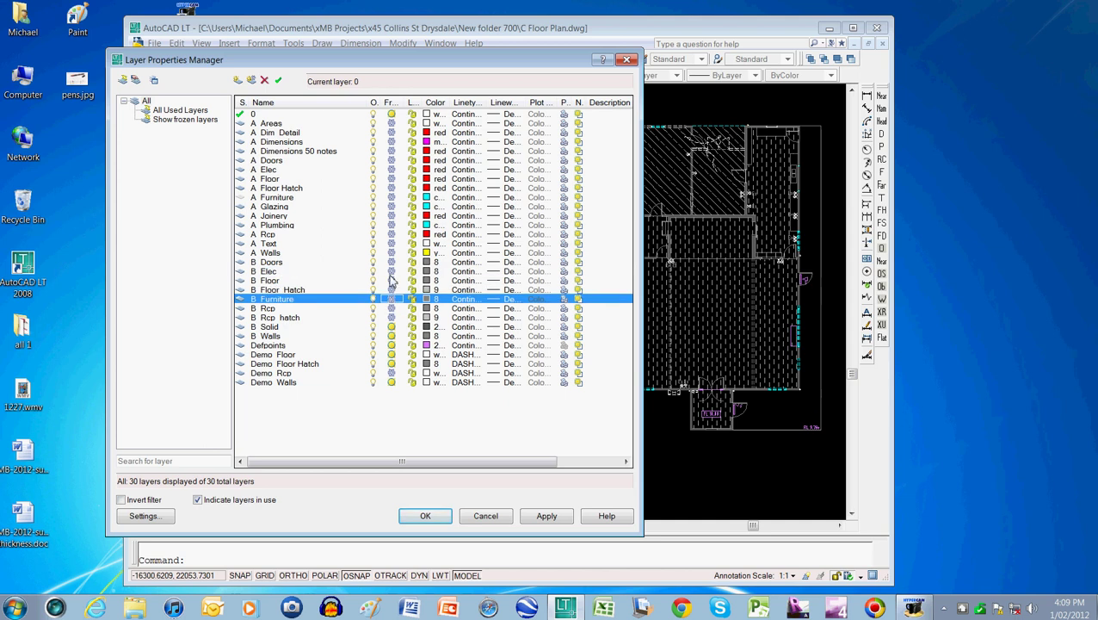
left_click(389, 136, "shift")
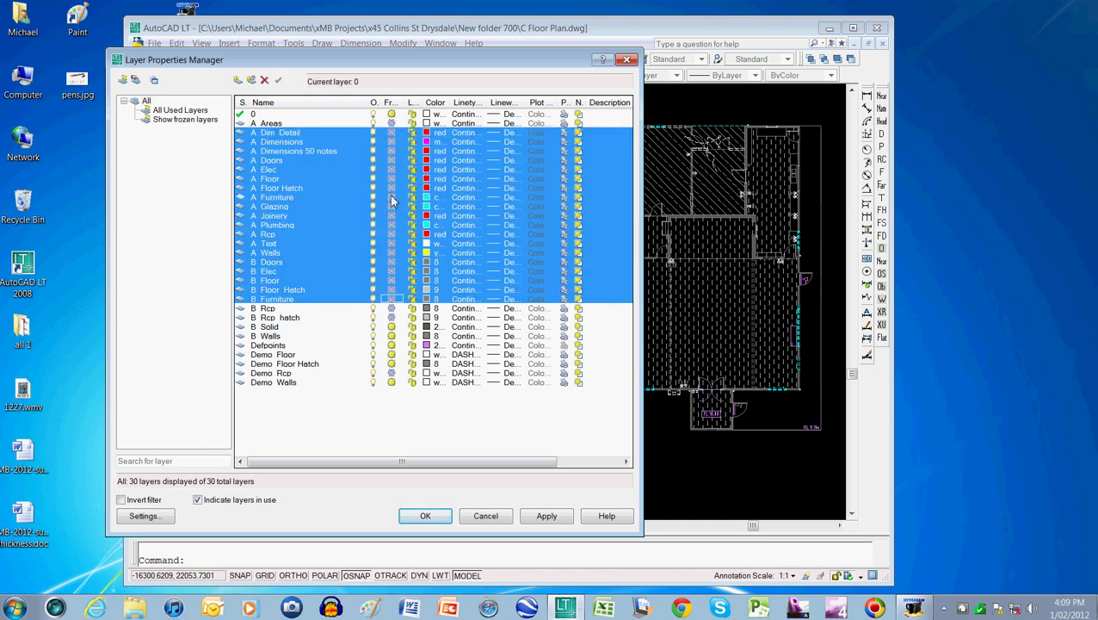
left_click(392, 197)
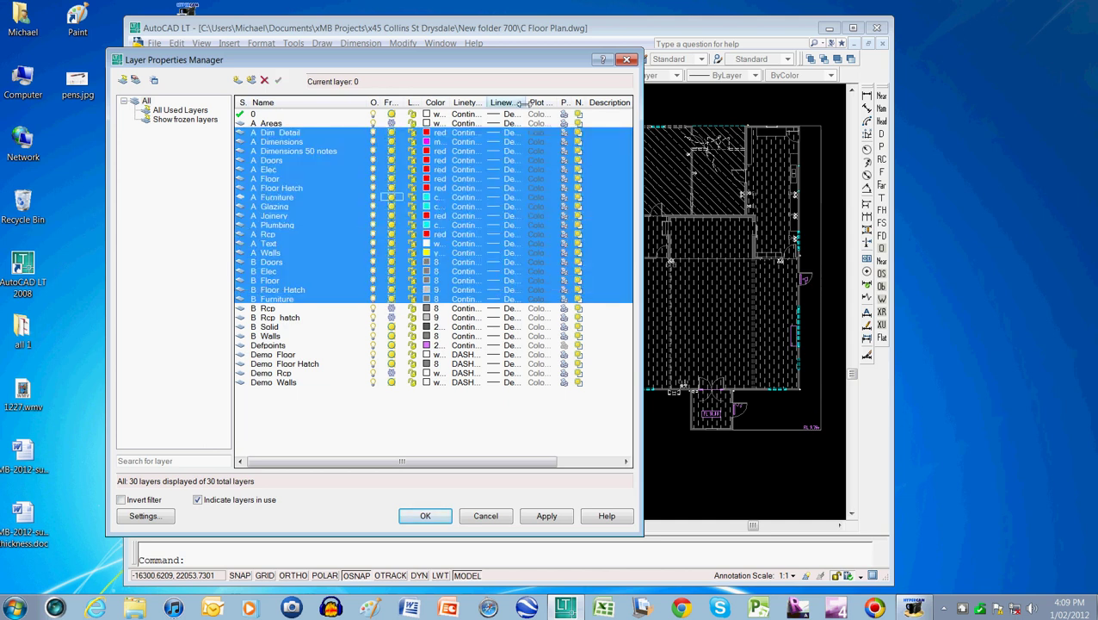